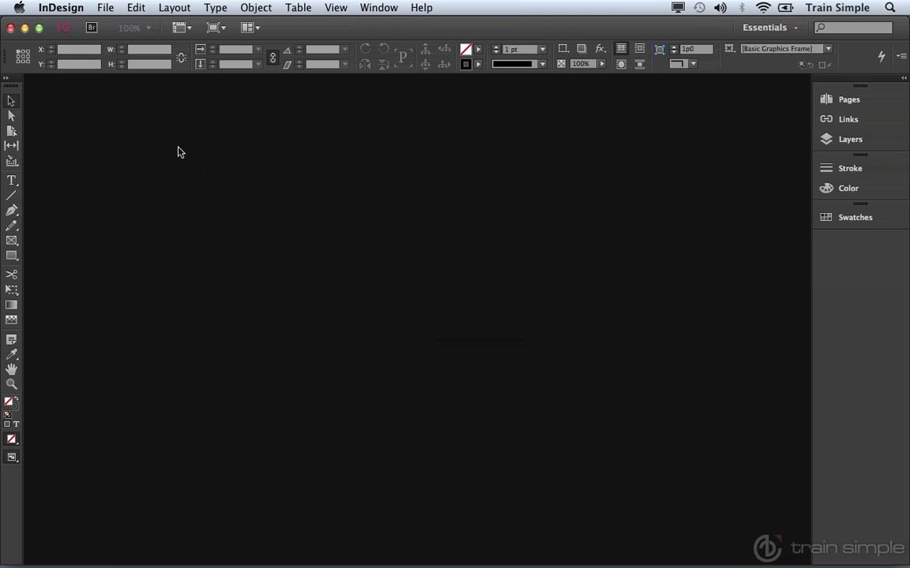
# Step: Open the Interface preferences
pyautogui.click(71, 9)
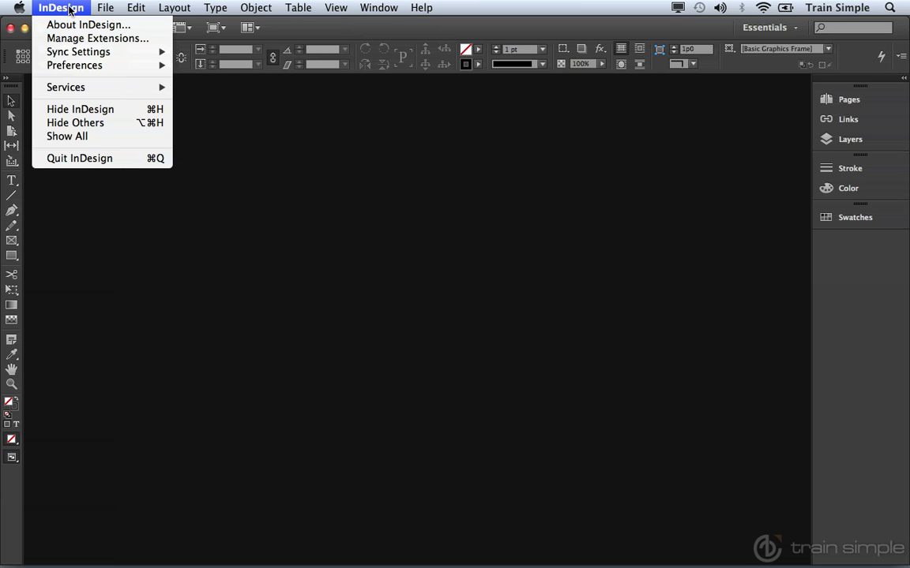
pyautogui.moveTo(76, 69)
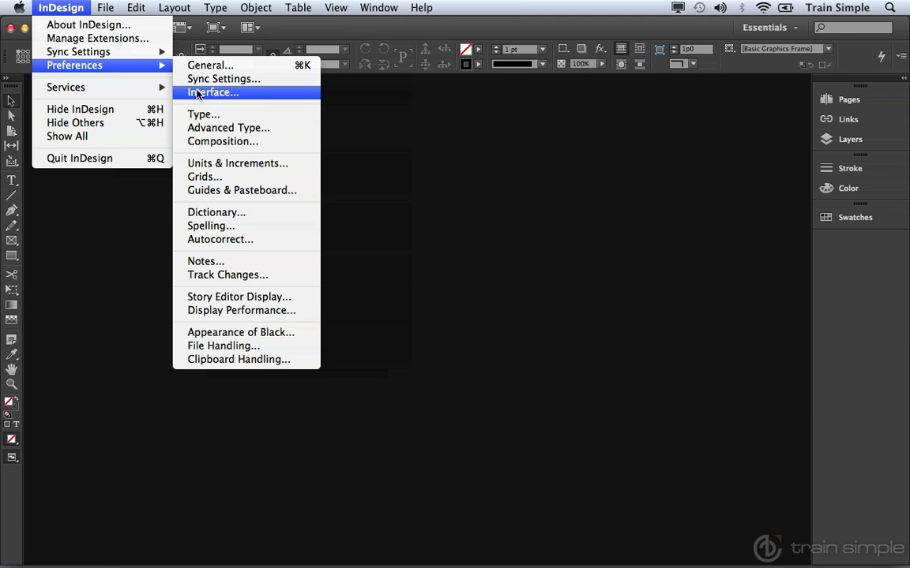
pyautogui.click(197, 94)
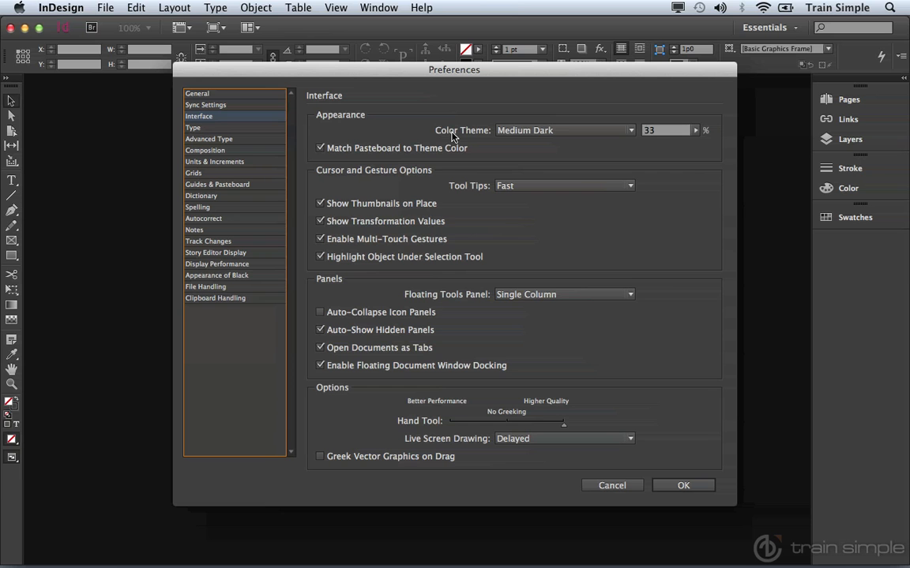
# Step: Try the Light, Medium Light, Medium Dark and Dark color themes one after another for the interface
pyautogui.click(543, 132)
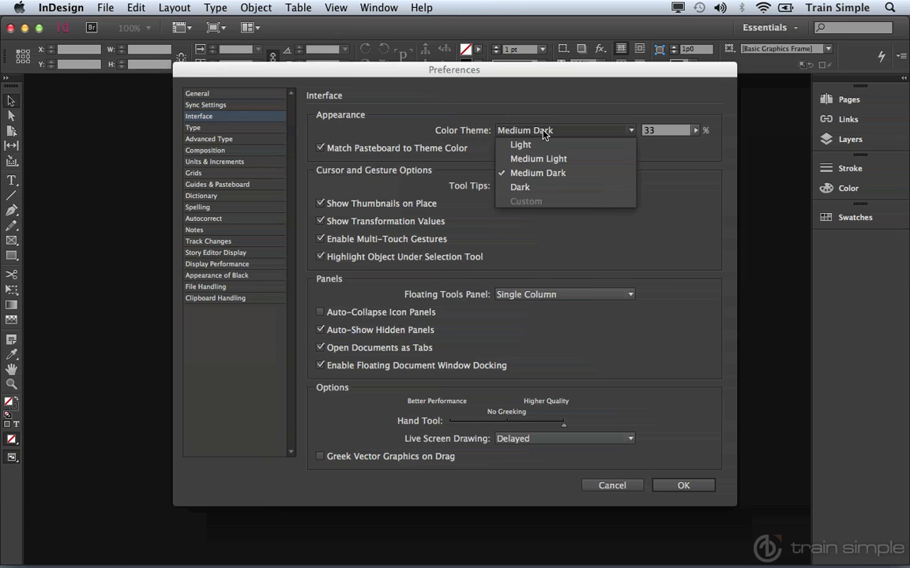
pyautogui.click(521, 144)
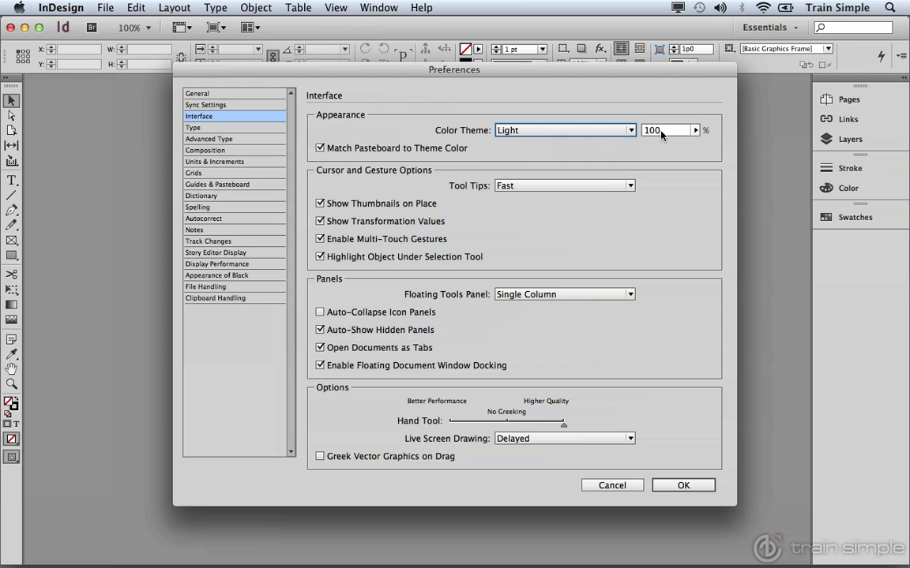
pyautogui.click(631, 131)
pyautogui.click(663, 157)
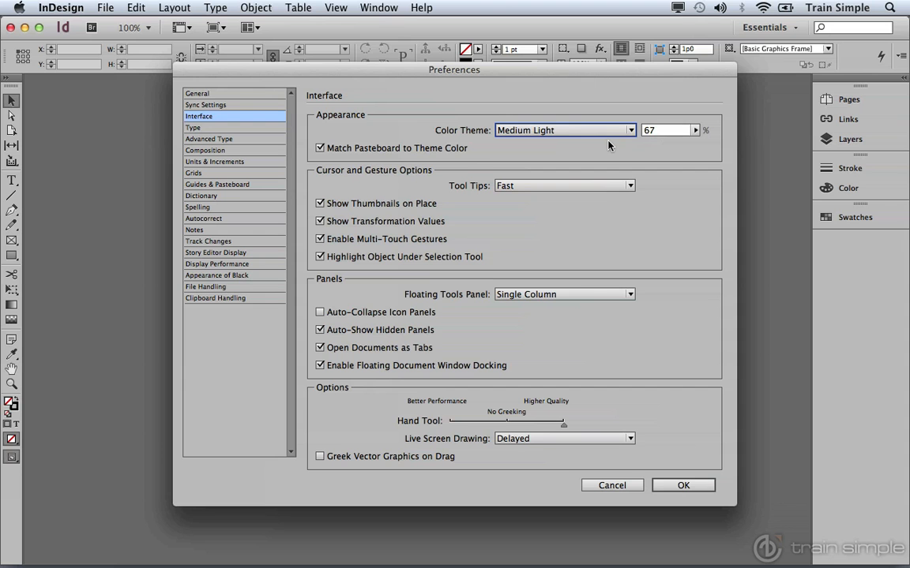
pyautogui.click(572, 130)
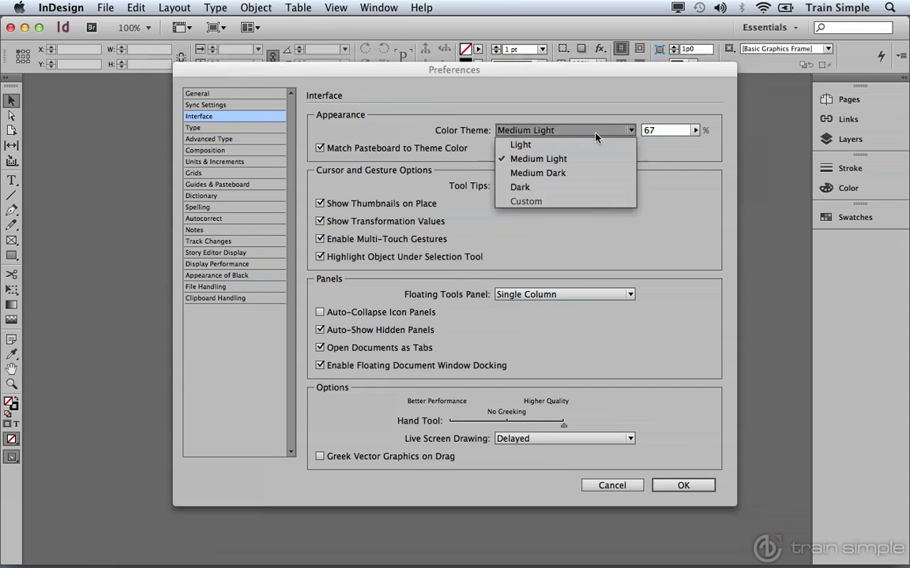
pyautogui.click(584, 174)
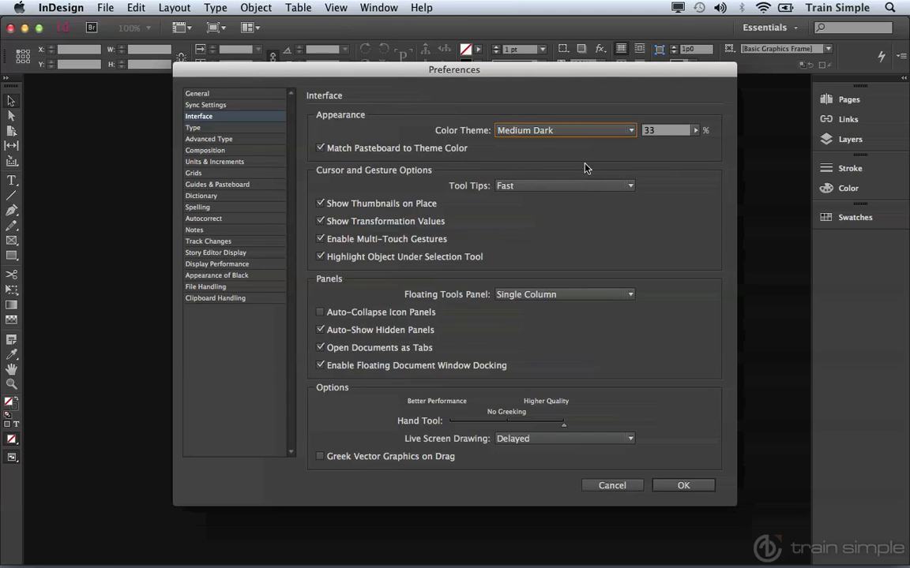
pyautogui.click(586, 131)
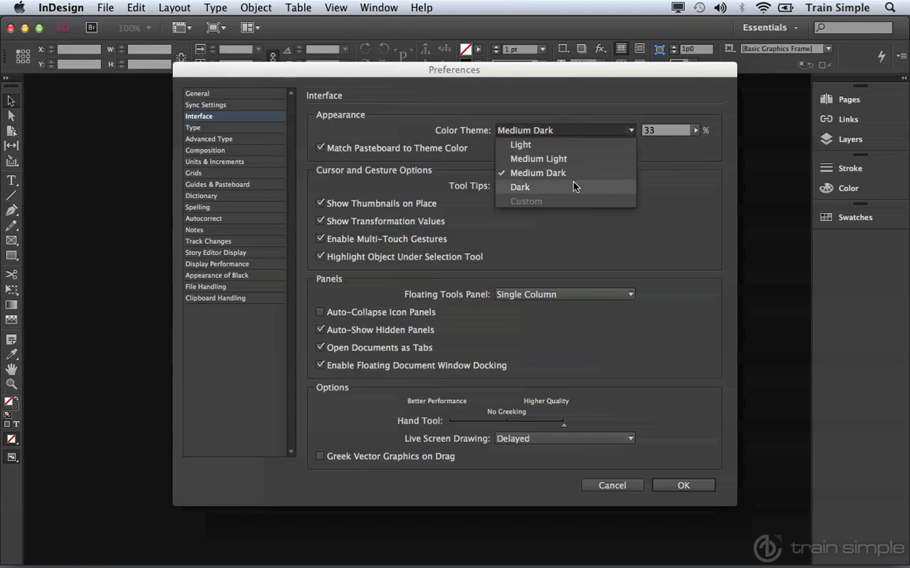
pyautogui.click(574, 186)
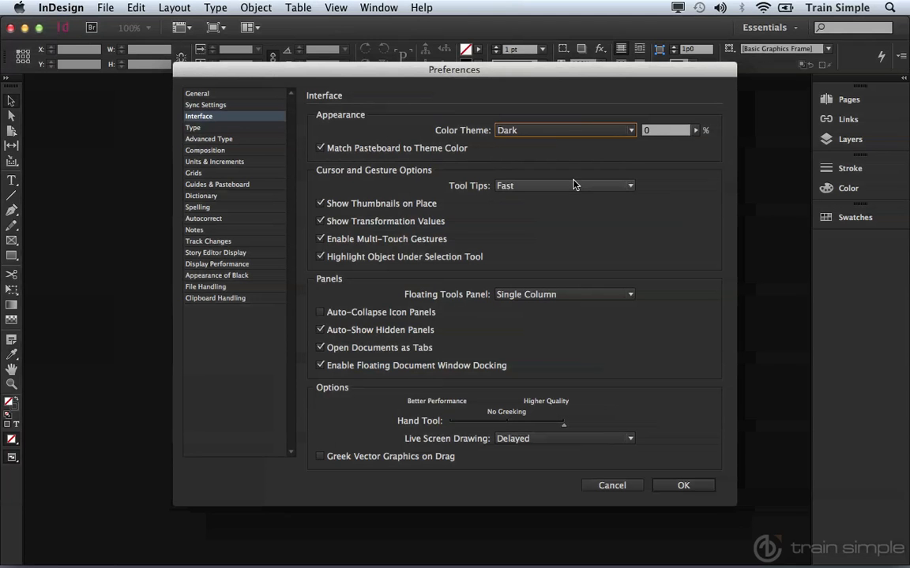
# Step: Try a custom theme brightness of 52%, and return the color theme to Medium Dark
pyautogui.click(694, 130)
pyautogui.moveTo(628, 150); pyautogui.dragTo(663, 151)
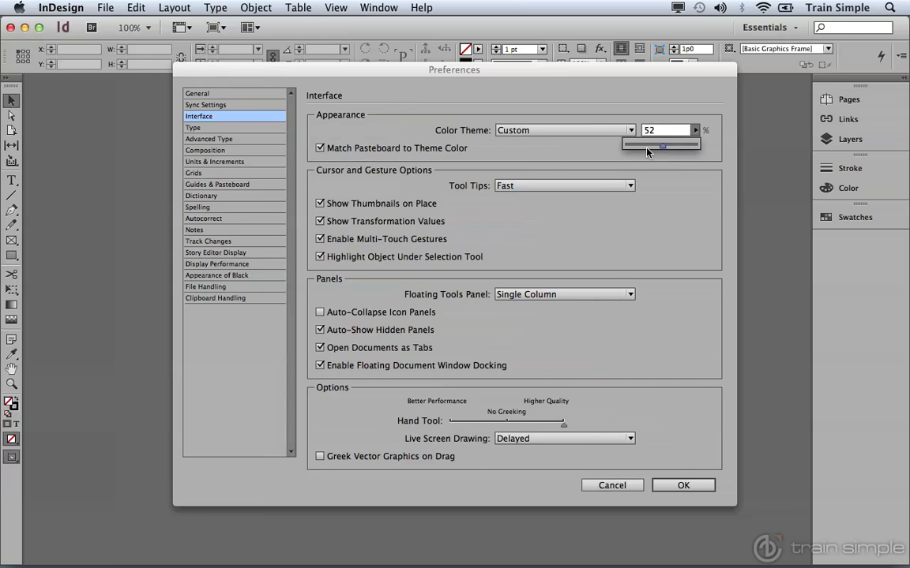
pyautogui.click(525, 130)
pyautogui.click(578, 173)
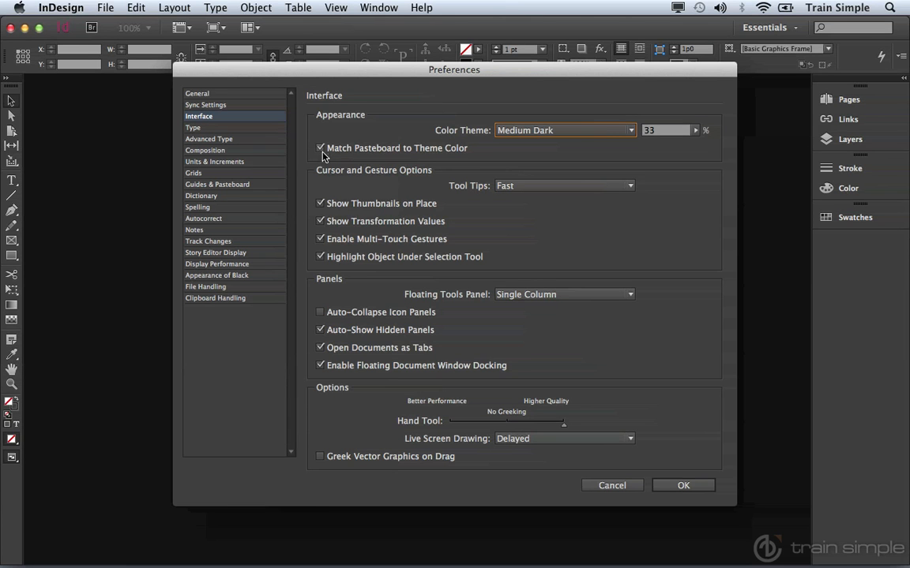
# Step: Enable Auto-Collapse Icon Panels, apply the preferences and try the behavior with the Layers panel
pyautogui.click(320, 313)
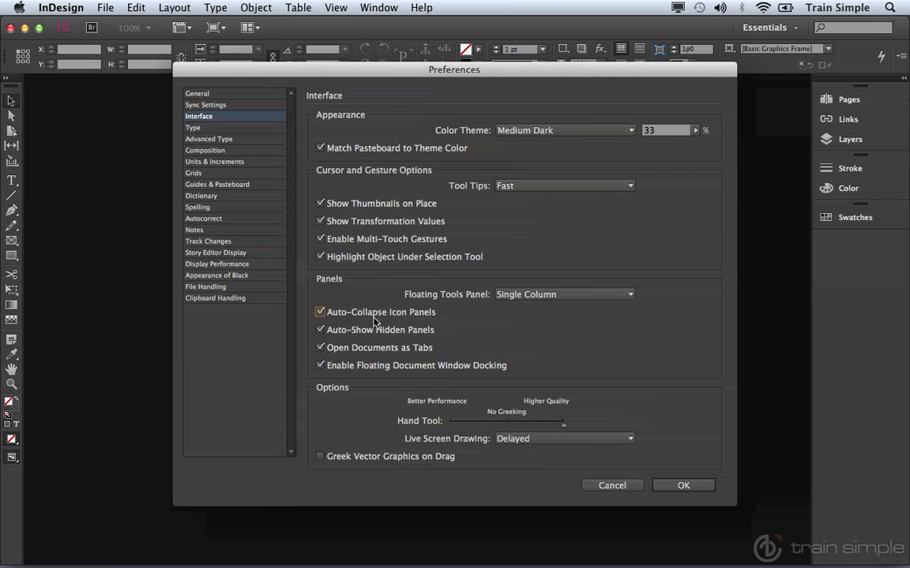
pyautogui.click(669, 486)
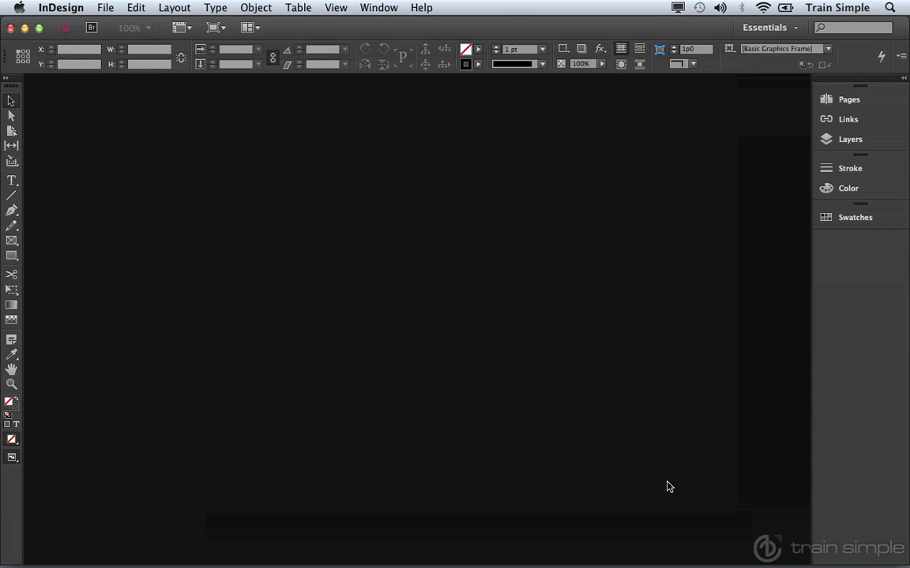
pyautogui.click(840, 148)
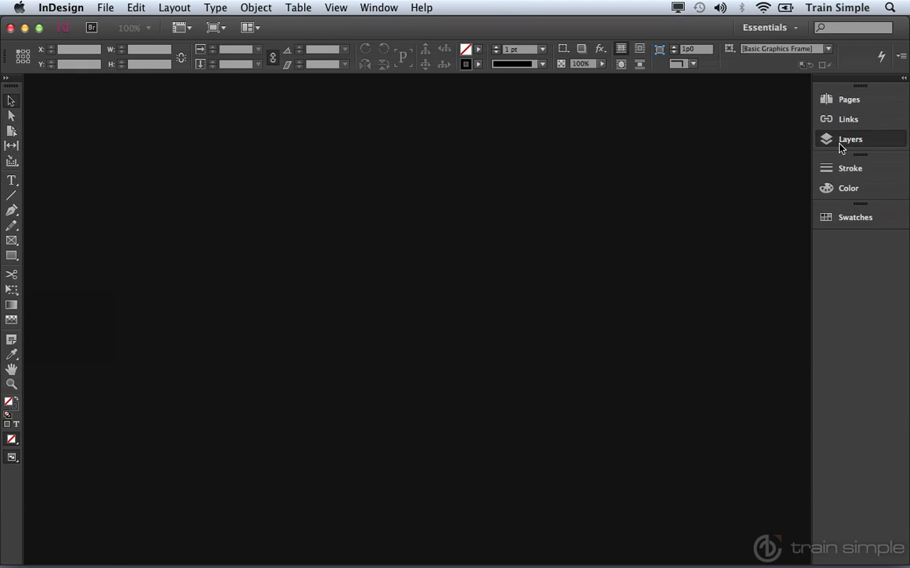
pyautogui.click(493, 318)
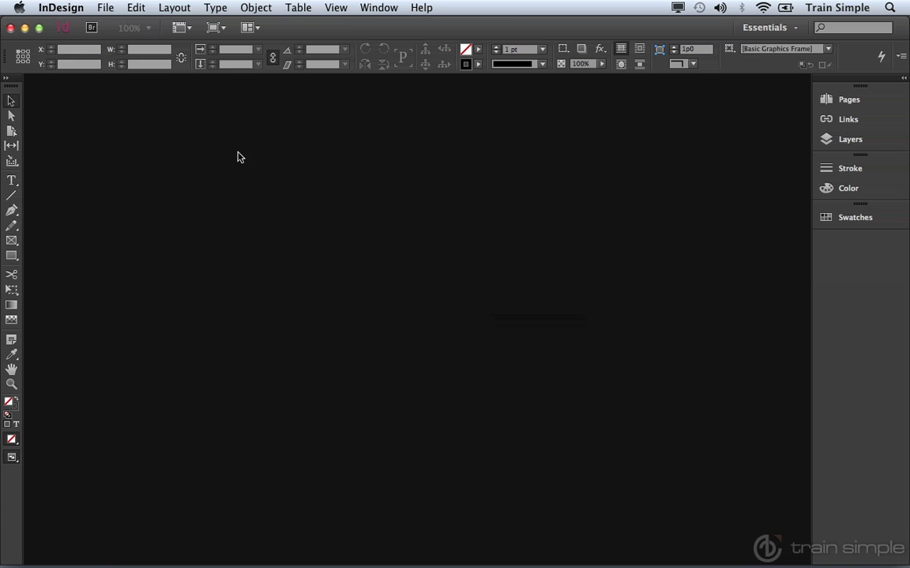
# Step: Set both the horizontal and vertical ruler units to Inches in the Units & Increments preferences
pyautogui.click(62, 8)
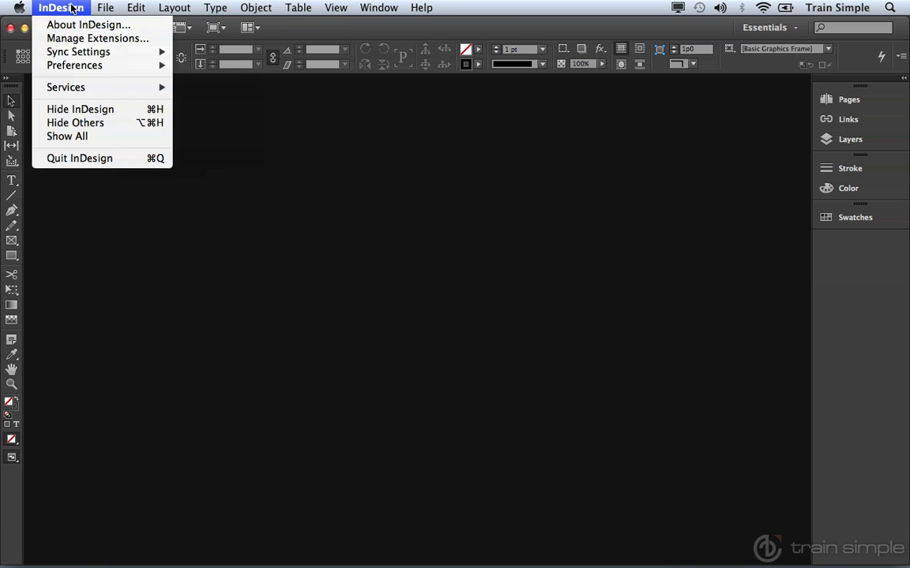
pyautogui.moveTo(78, 66)
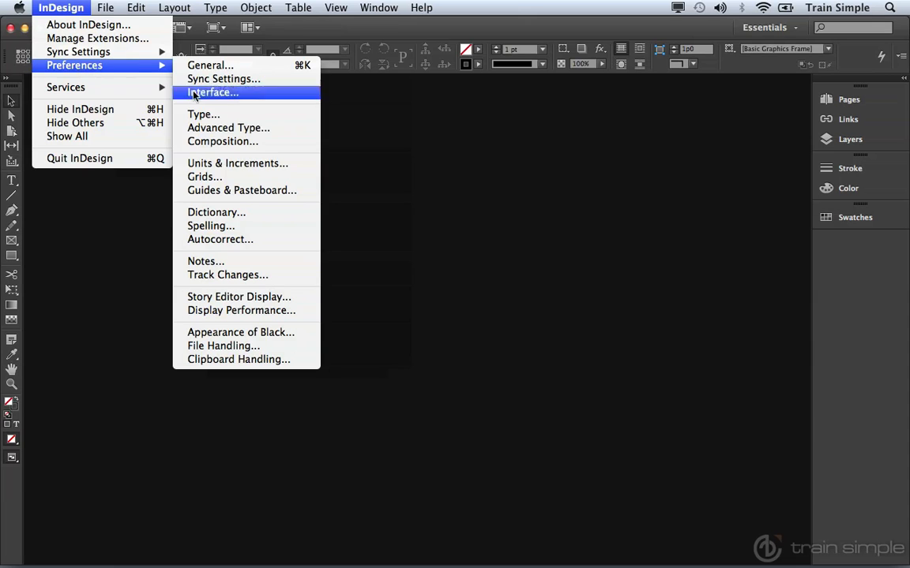
pyautogui.click(230, 163)
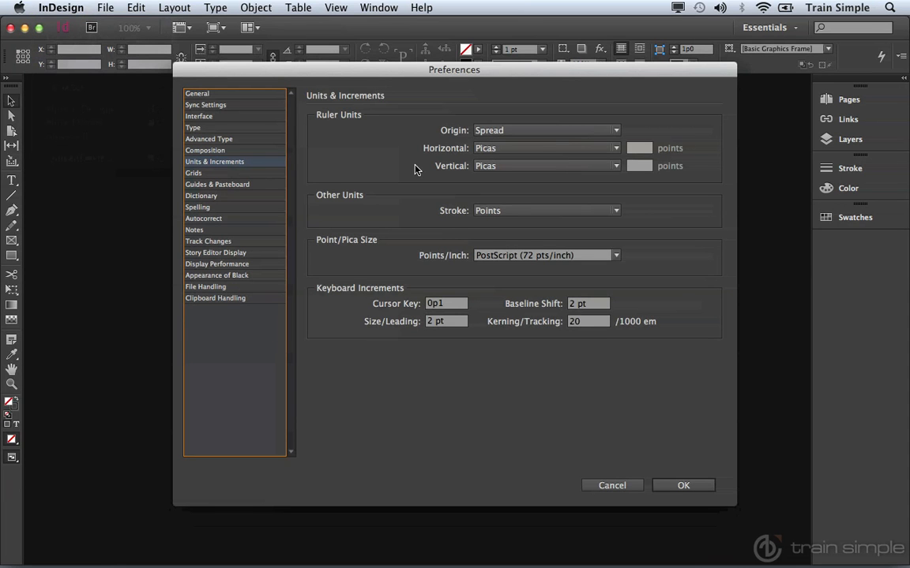
pyautogui.click(510, 148)
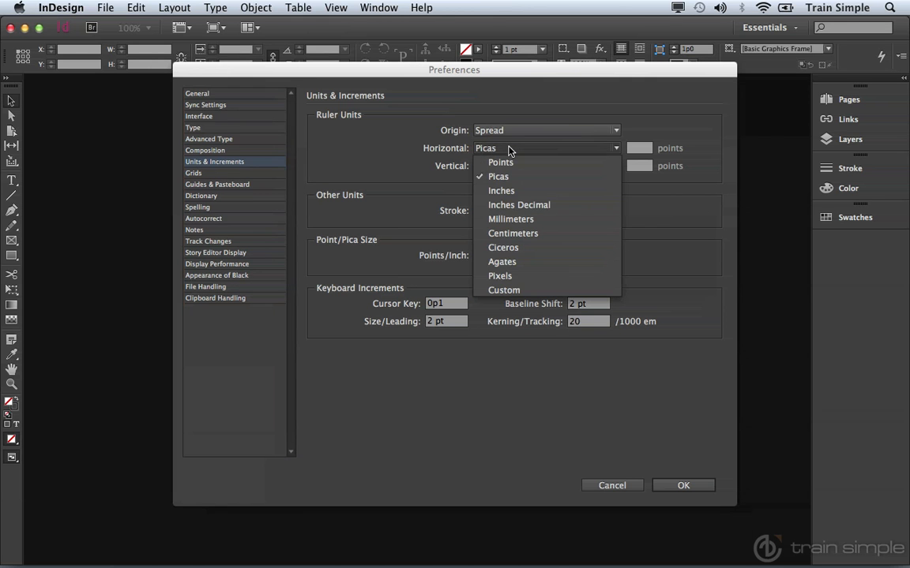
pyautogui.click(509, 191)
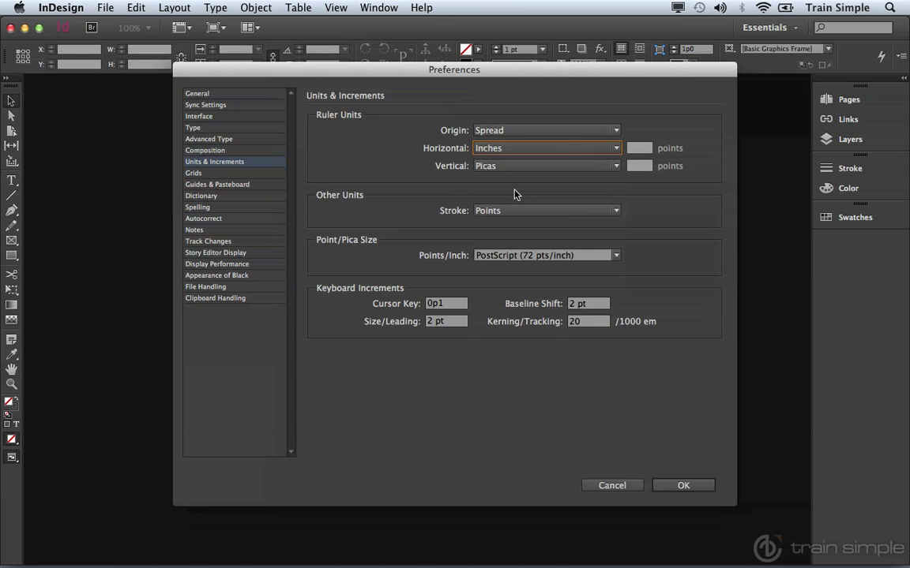
pyautogui.click(513, 168)
pyautogui.click(515, 210)
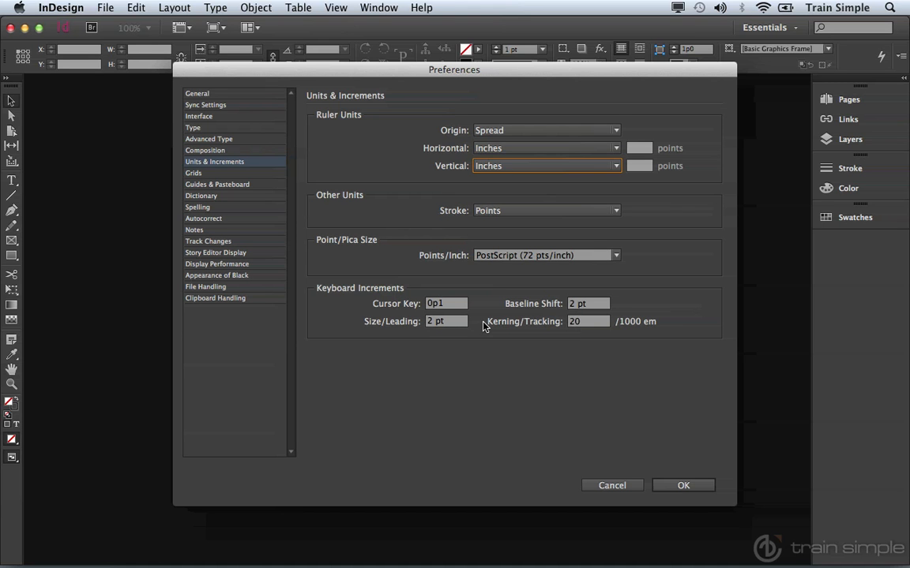
# Step: Set the keyboard increments to 1 pt for Baseline Shift, 1 pt for Size/Leading and 10 for Kerning/Tracking, and apply them
pyautogui.click(571, 304)
pyautogui.write('1')
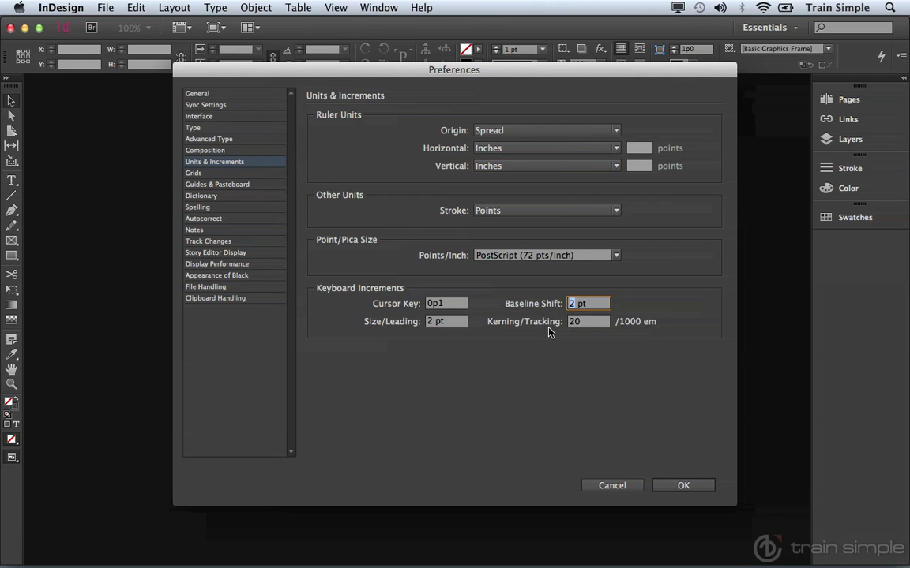
pyautogui.doubleClick(436, 322)
pyautogui.write('1')
pyautogui.doubleClick(589, 324)
pyautogui.write('10')
pyautogui.click(677, 486)
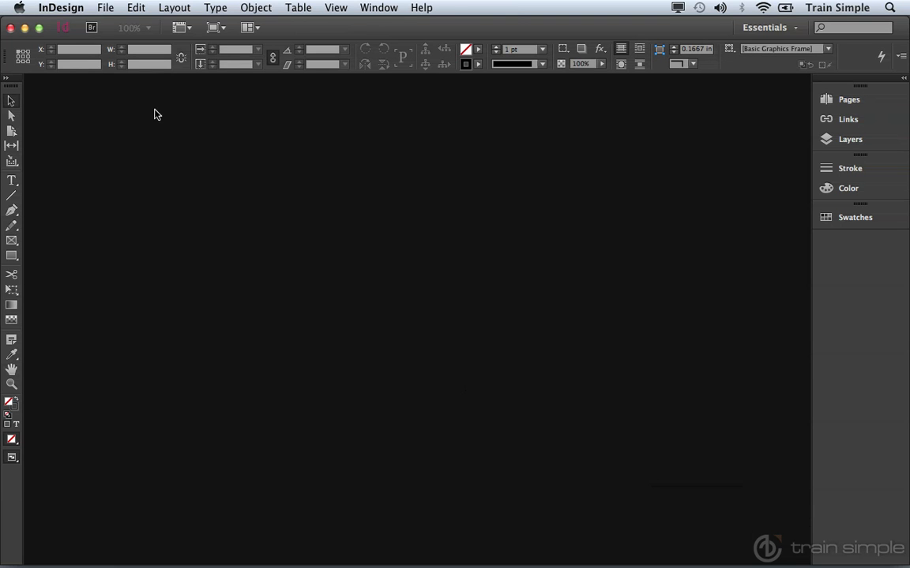
# Step: Open the recent file FB0060501-LAYOUT-MI1.indd from the InDesign-Files menu folder
pyautogui.click(109, 7)
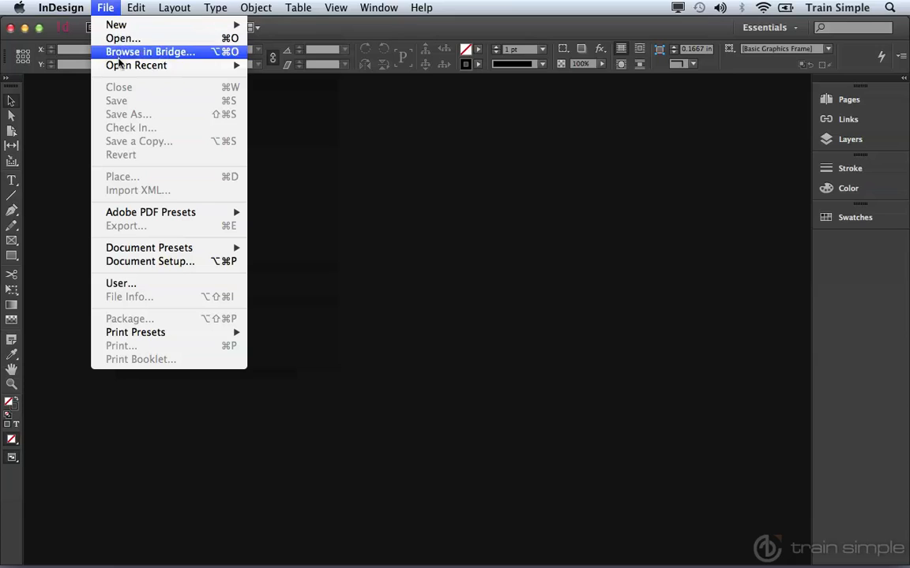
pyautogui.moveTo(115, 67)
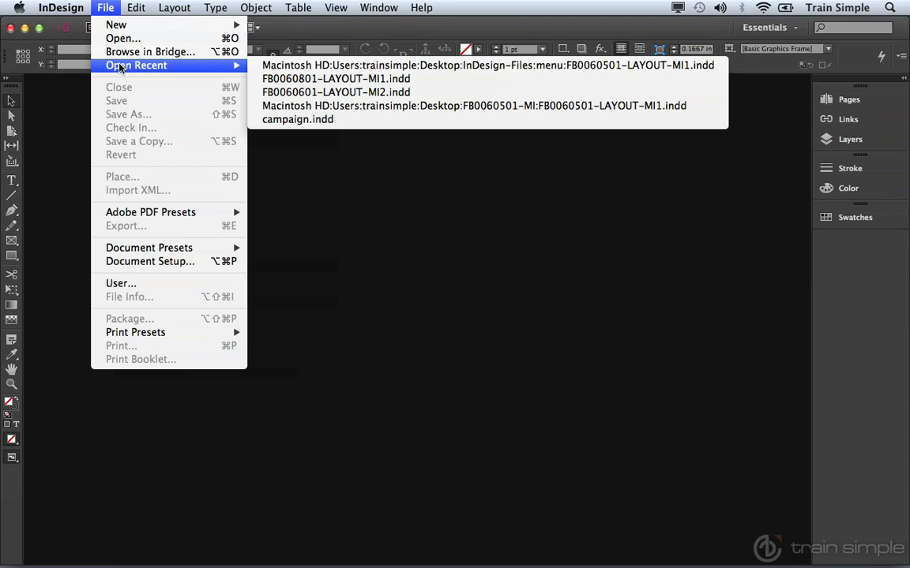
pyautogui.click(271, 66)
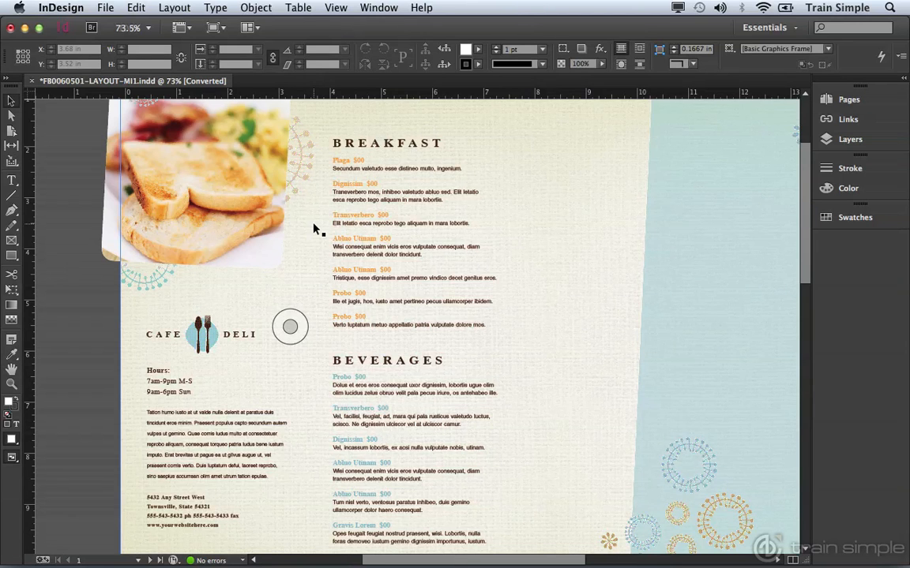
# Step: Set Vector Graphics to High Resolution for the Typical view in the Display Performance preferences and apply it
pyautogui.click(62, 8)
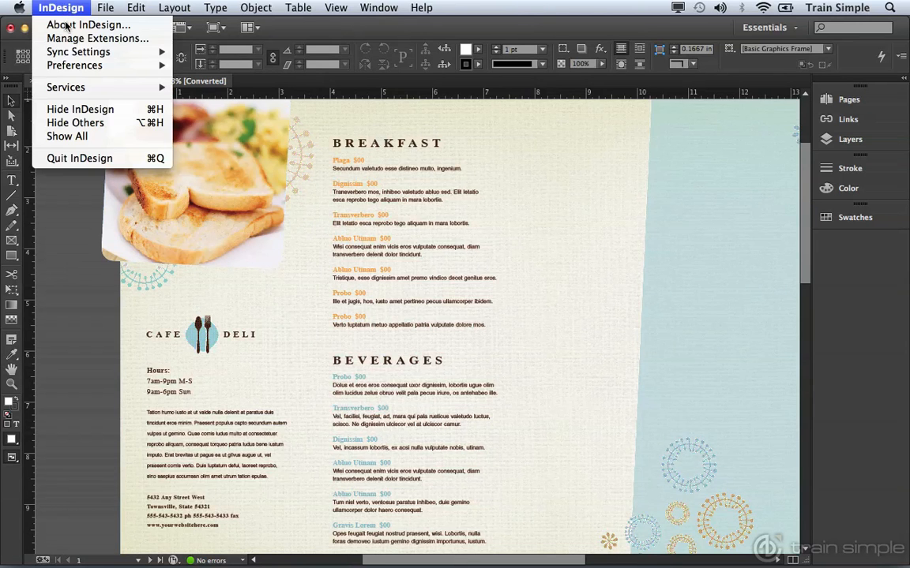
pyautogui.moveTo(68, 69)
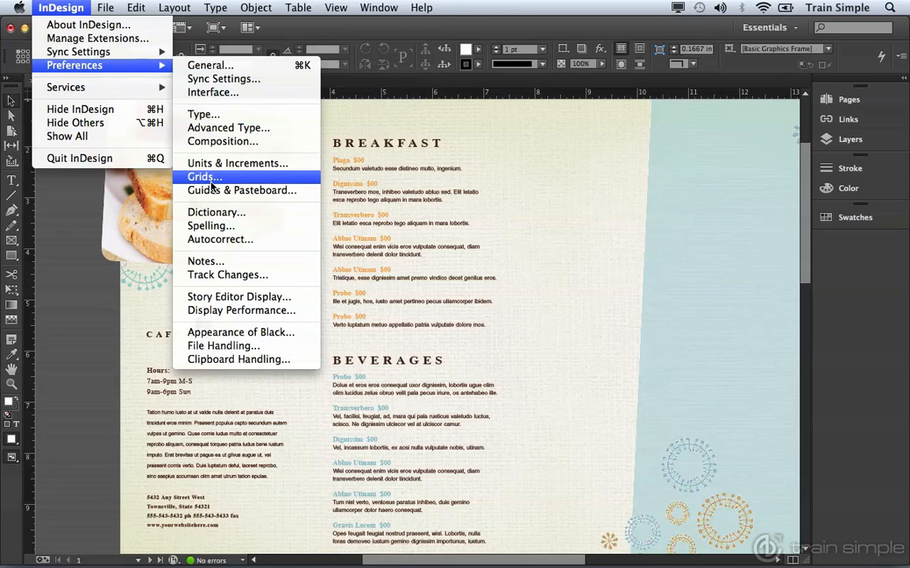
pyautogui.click(213, 310)
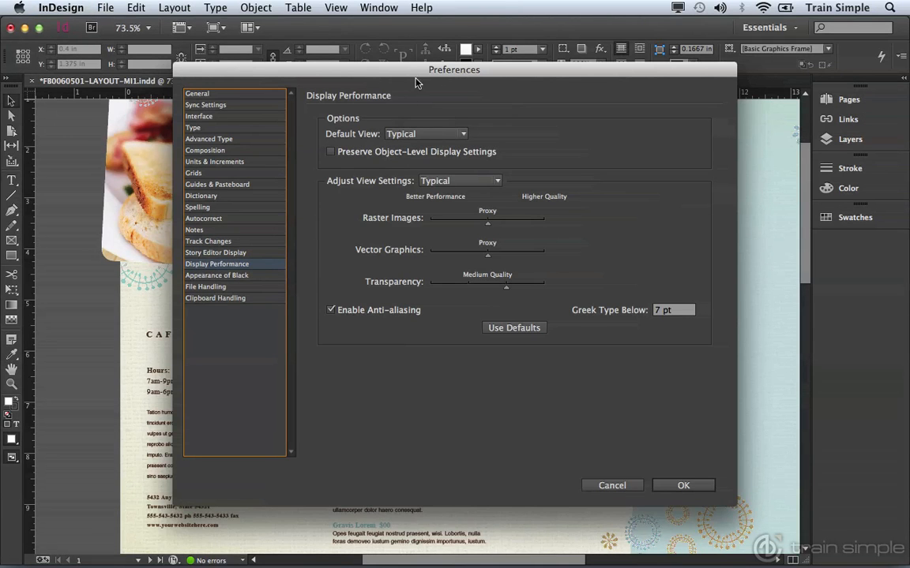
pyautogui.moveTo(414, 76); pyautogui.dragTo(508, 80)
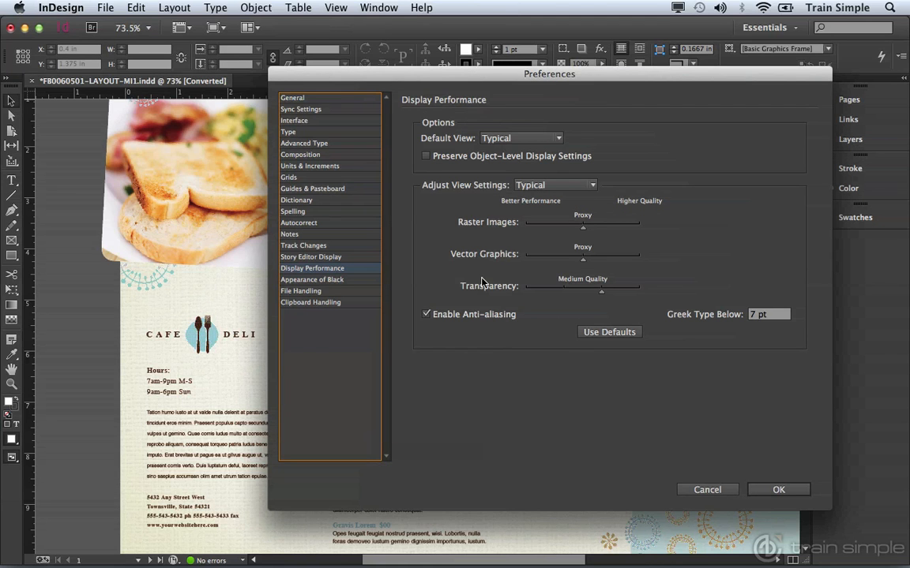
pyautogui.moveTo(586, 261); pyautogui.dragTo(617, 266)
pyautogui.click(763, 489)
pyautogui.click(555, 268)
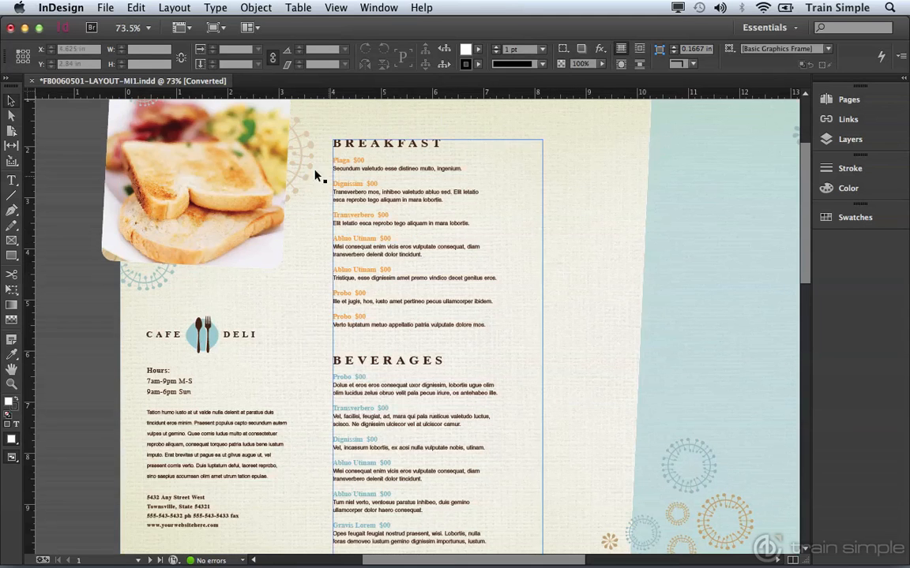
# Step: Set Greek Type Below to 0 pt in the Display Performance preferences and apply it
pyautogui.click(150, 29)
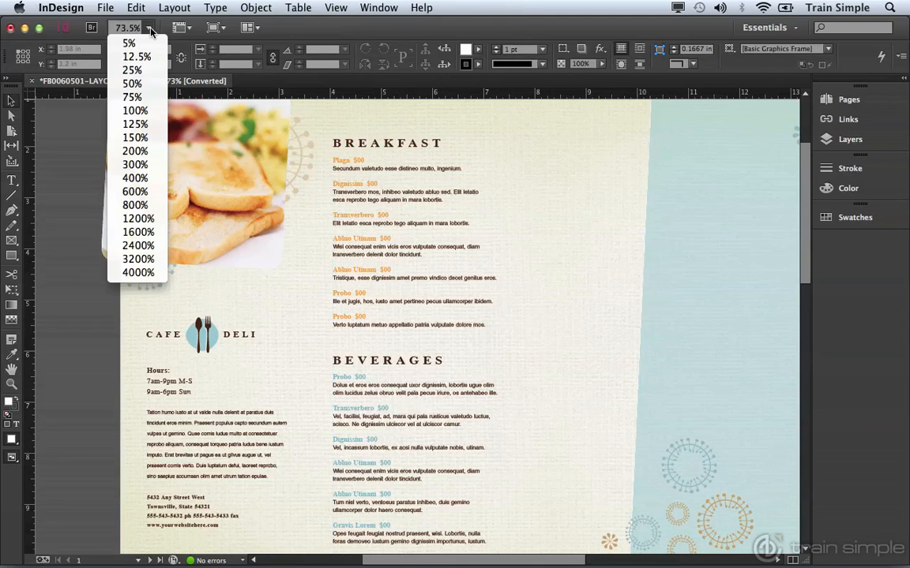
pyautogui.click(144, 83)
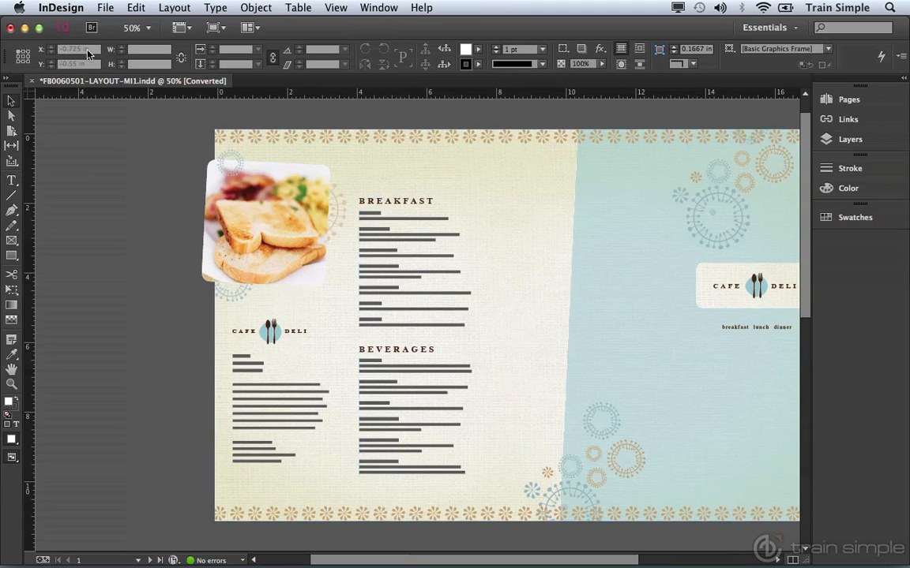
pyautogui.click(66, 11)
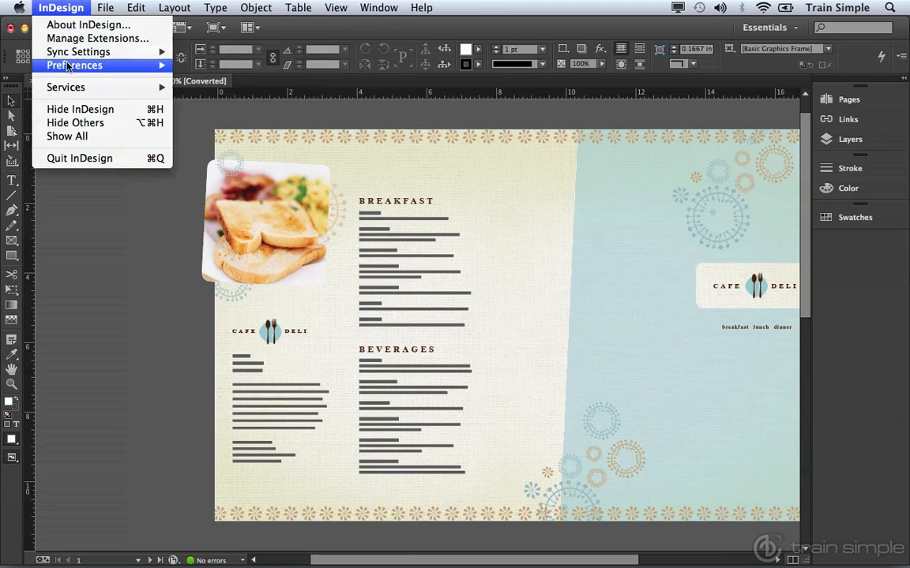
pyautogui.moveTo(110, 66)
pyautogui.click(260, 312)
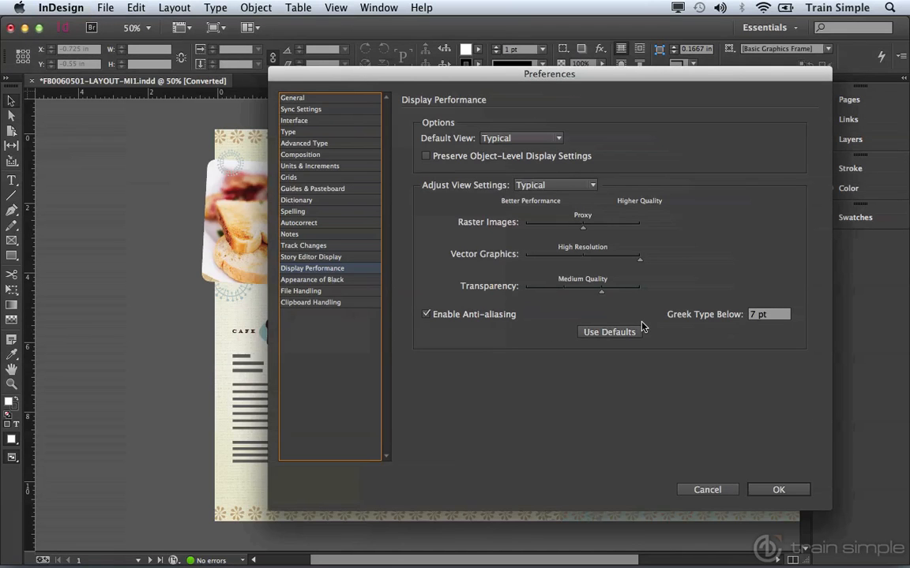
pyautogui.doubleClick(752, 315)
pyautogui.write('0')
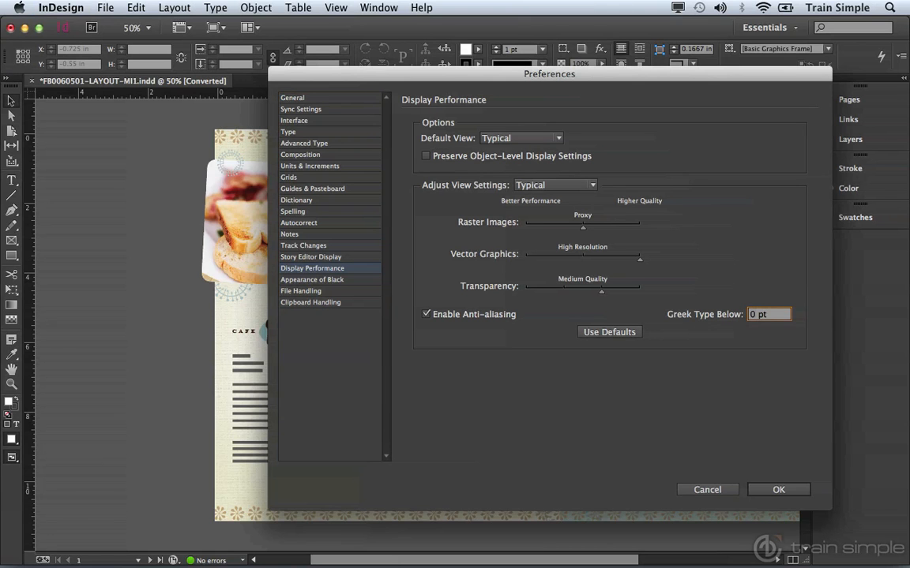
pyautogui.click(775, 493)
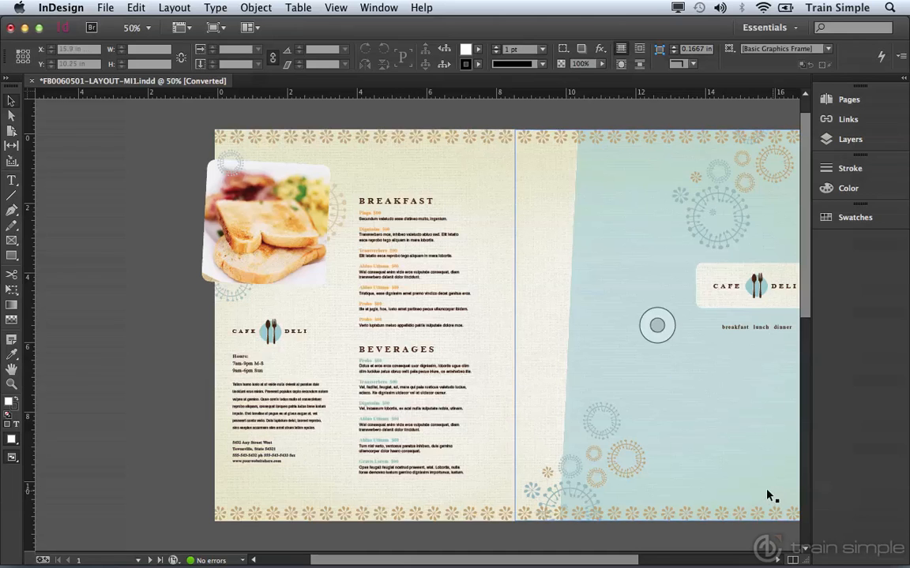
pyautogui.click(508, 289)
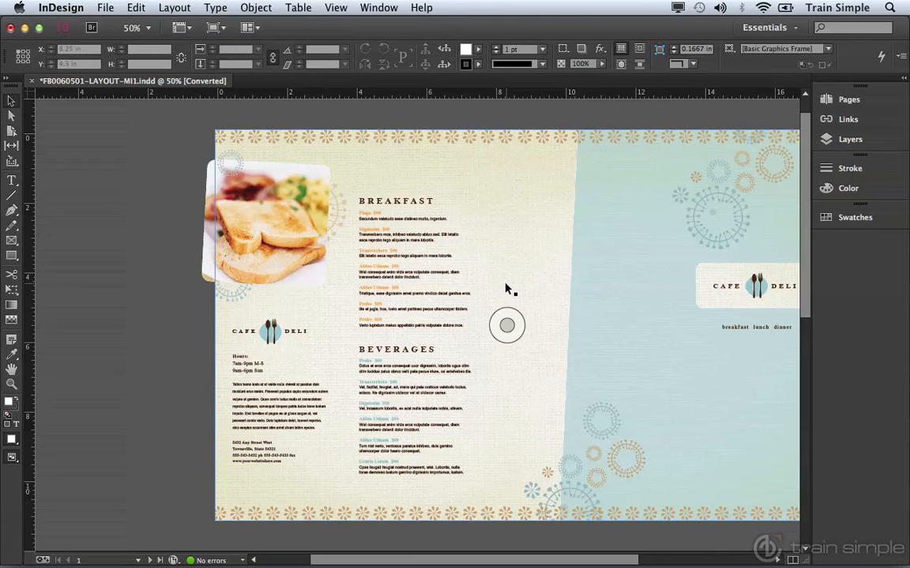